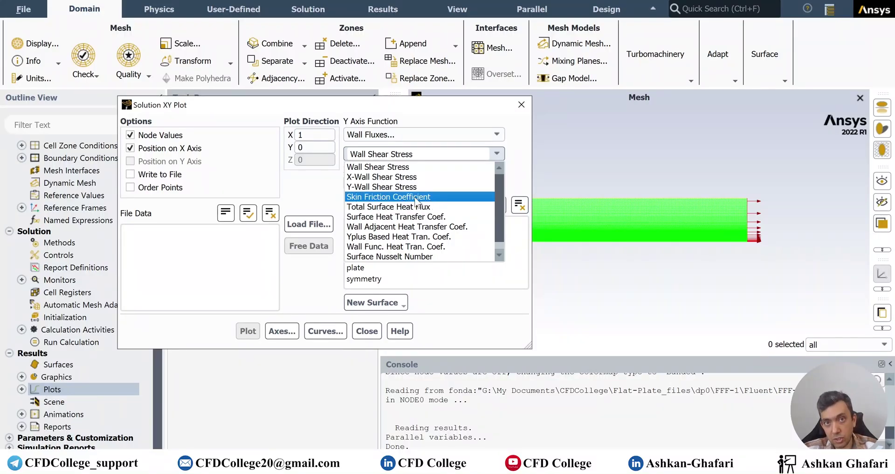
# Step: Set the XY plot to Total Surface Heat Flux on the plate surface, with writing to file and point ordering enabled
pyautogui.click(376, 208)
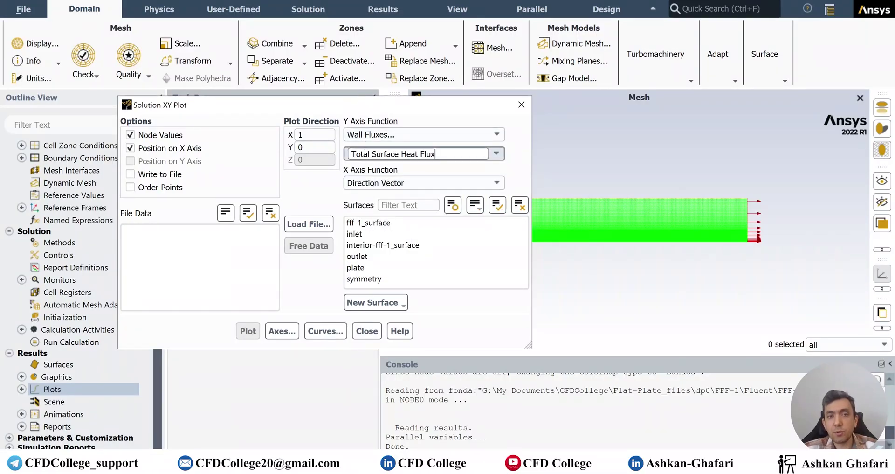
pyautogui.click(365, 268)
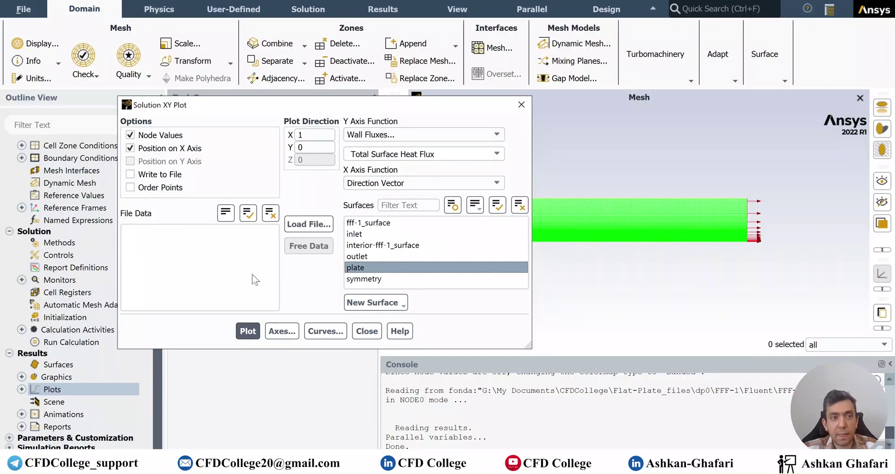
pyautogui.click(161, 174)
pyautogui.click(164, 189)
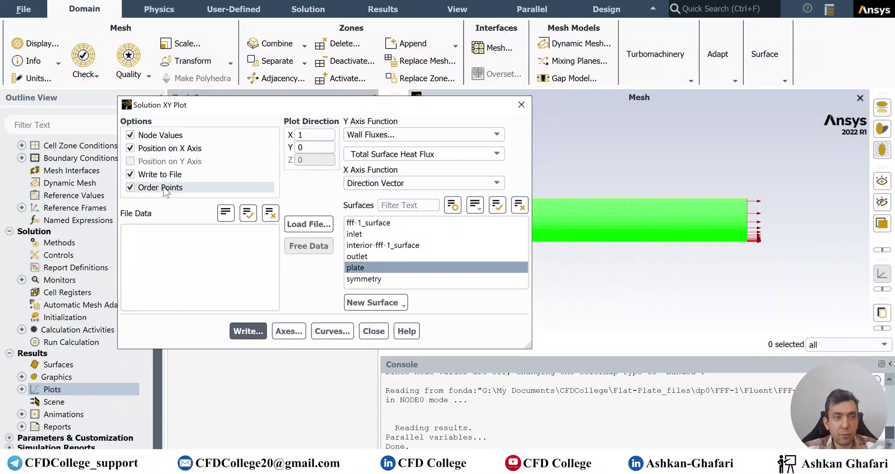
# Step: Write the heat flux data to an XY file named q-turbulent-flow.xy and close the plot setup
pyautogui.click(248, 331)
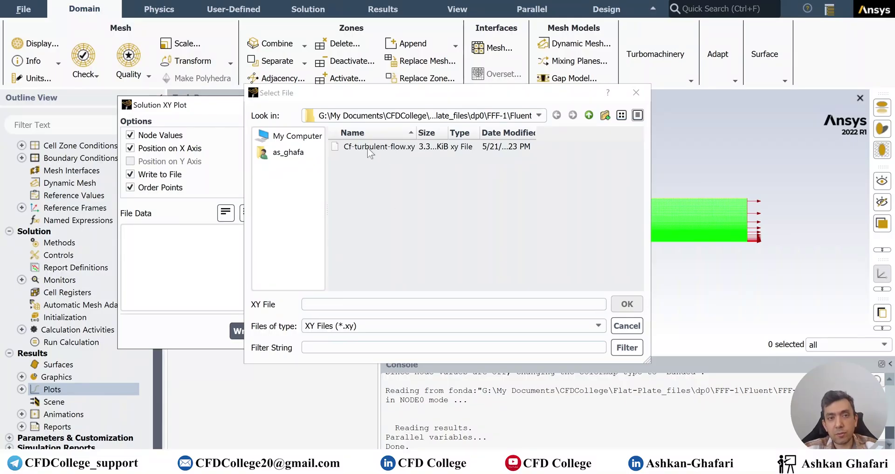
pyautogui.click(379, 146)
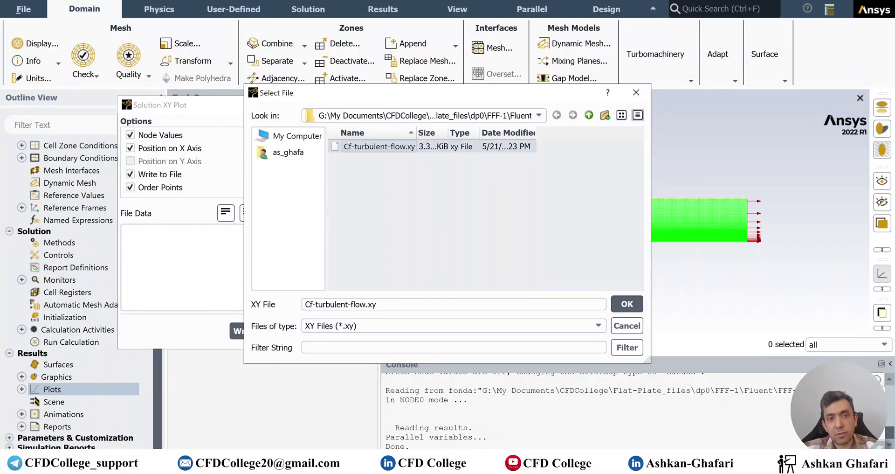
pyautogui.click(313, 304)
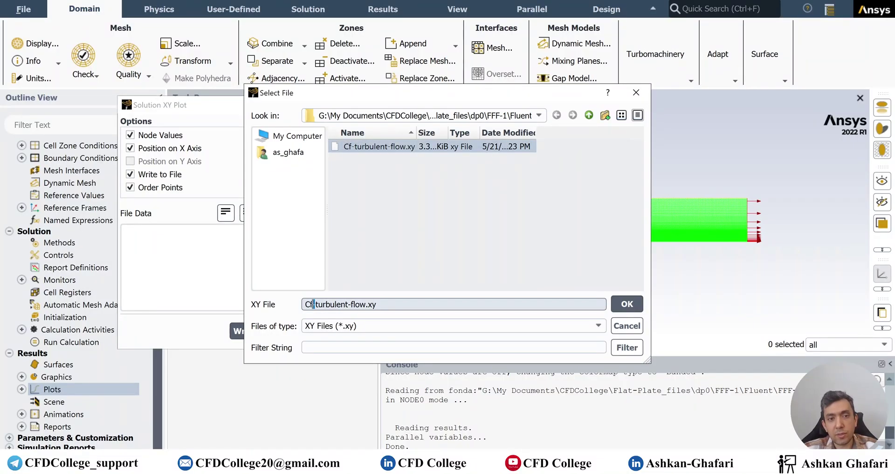
pyautogui.hotkey('shift', 'Home')
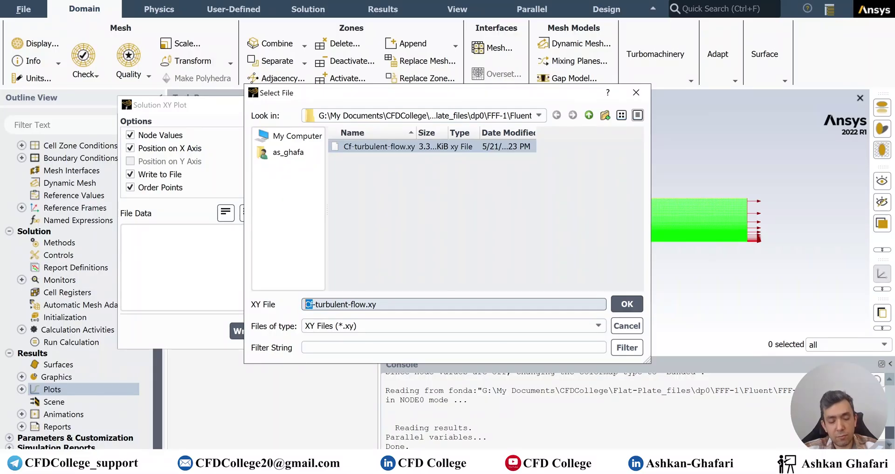
pyautogui.write('q')
pyautogui.click(627, 304)
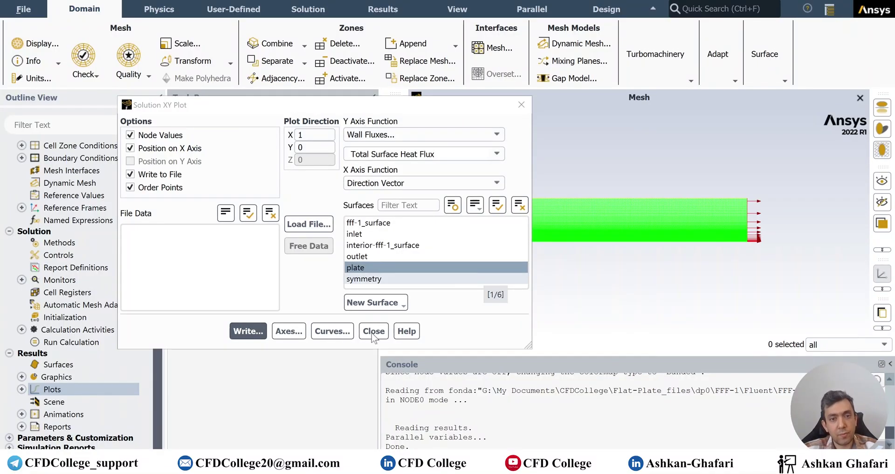
pyautogui.click(373, 331)
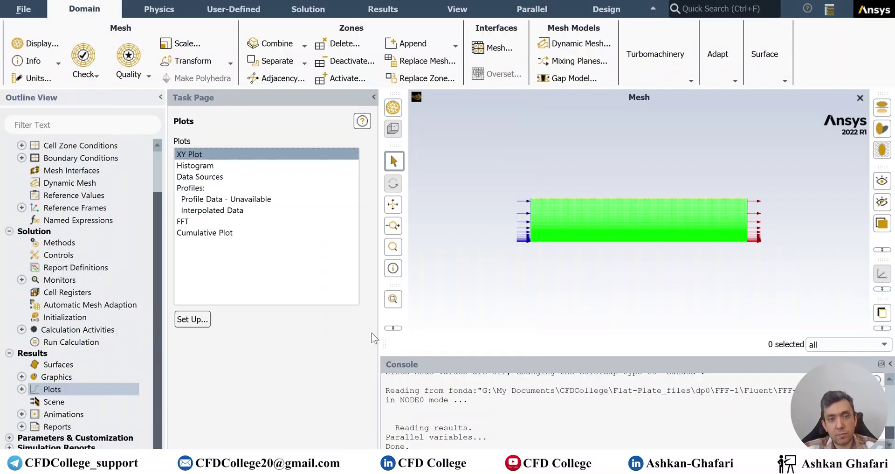
# Step: Open the air material's properties and examine its thermal conductivity
pyautogui.click(873, 2)
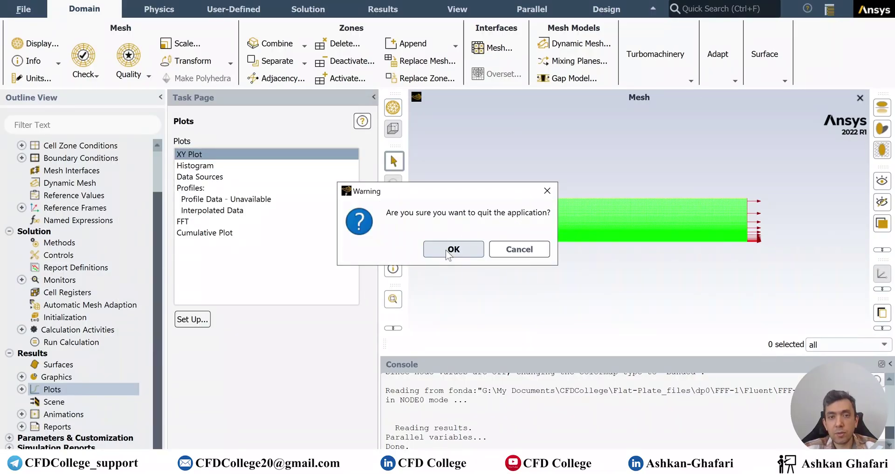
pyautogui.click(518, 250)
pyautogui.scroll(1, 69, 192)
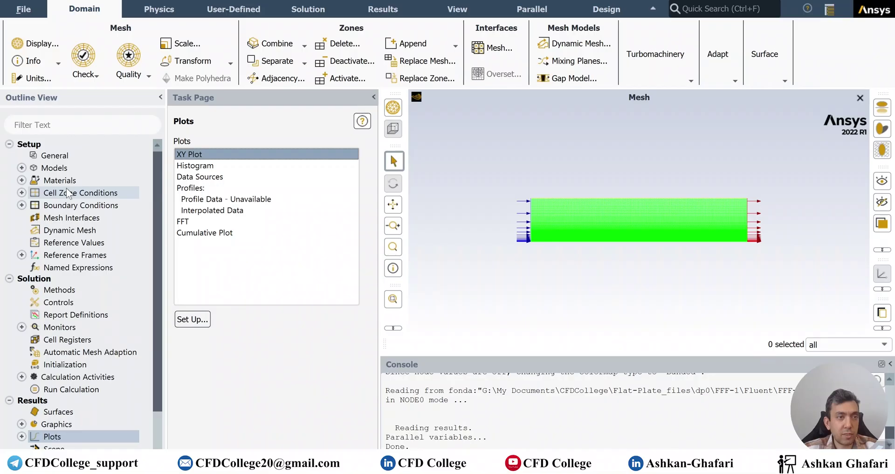
pyautogui.doubleClick(60, 180)
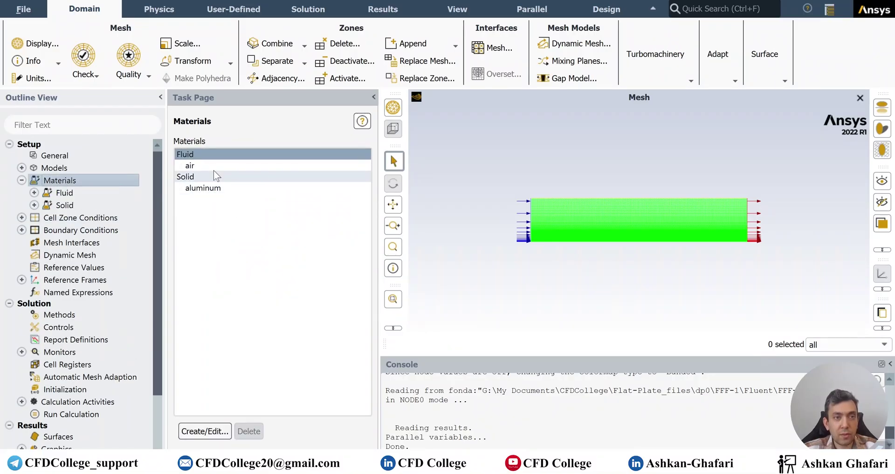
pyautogui.doubleClick(215, 167)
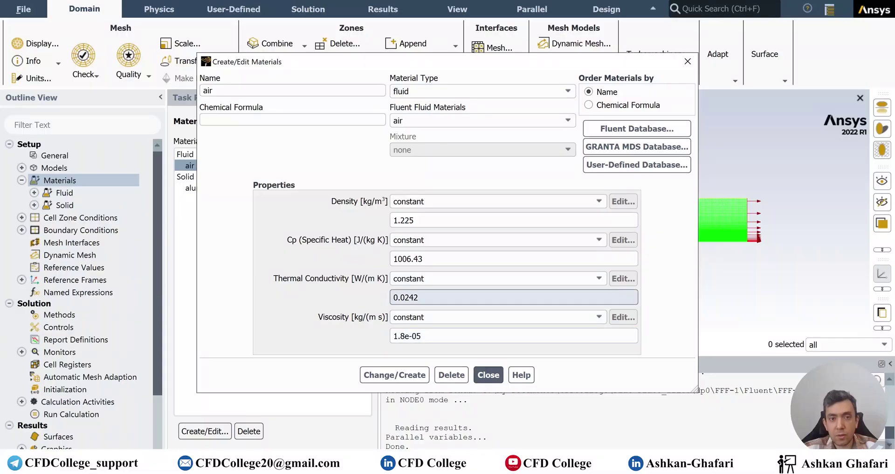
pyautogui.doubleClick(406, 297)
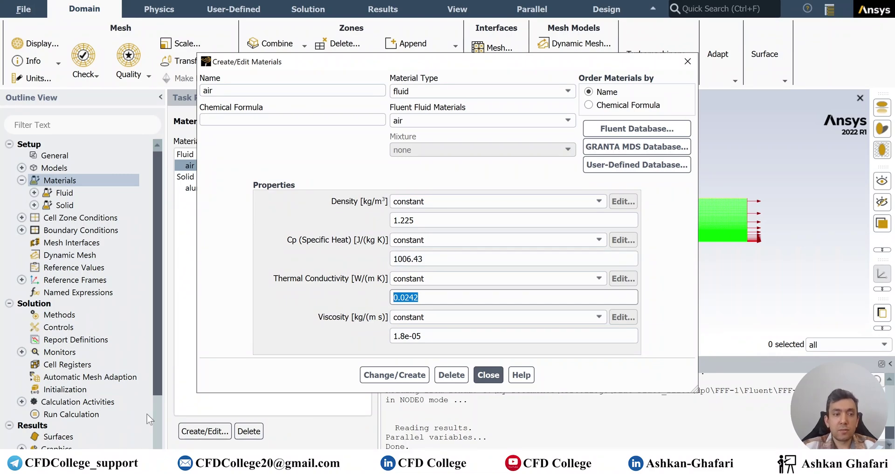
# Step: Switch to File Explorer and open q-turbulent-flow.xy from Flat-Plate_files\dp0\FFF-1\Fluent in Notepad++
pyautogui.hotkey('alt', 'Tab')
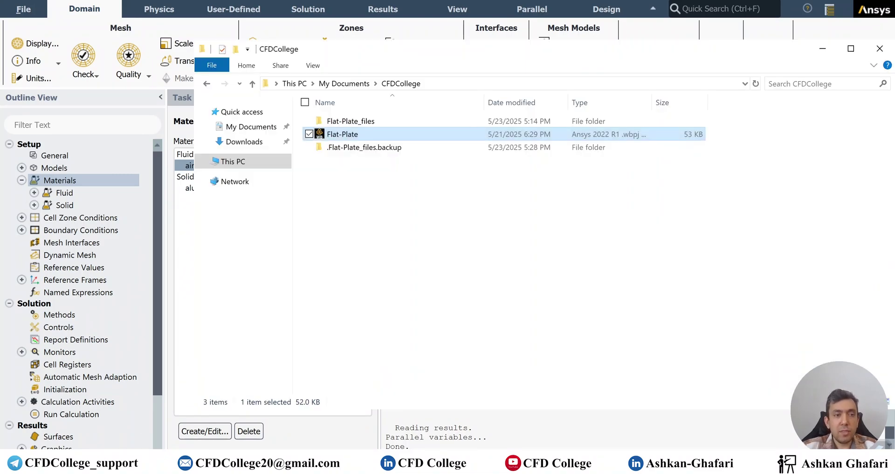
pyautogui.doubleClick(362, 119)
pyautogui.doubleClick(355, 121)
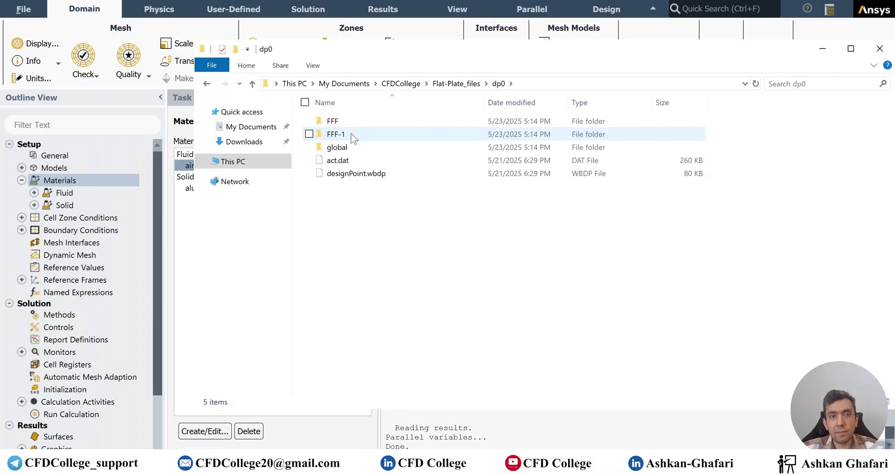
pyautogui.doubleClick(353, 134)
pyautogui.doubleClick(345, 134)
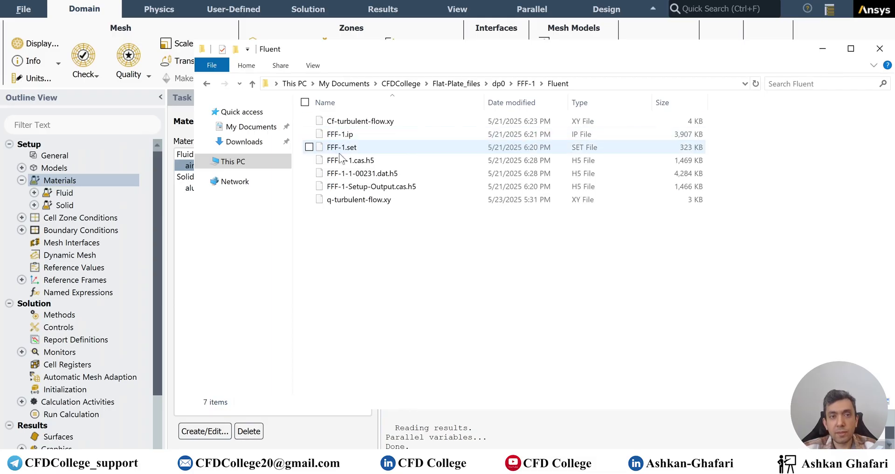
pyautogui.rightClick(349, 205)
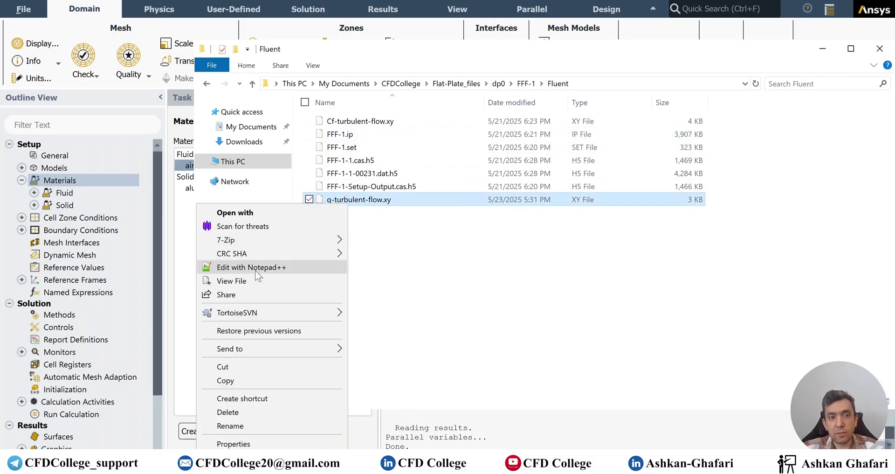
pyautogui.click(270, 267)
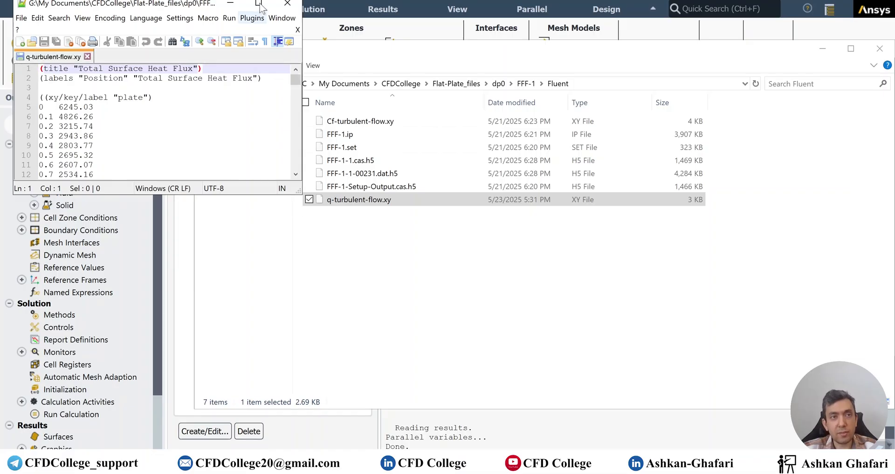
# Step: Copy the whole XY file into the Excel workbook Flow over a flat plate.xlsx, starting at I4 of the sheet with velocity 3.6735
pyautogui.click(266, 6)
pyautogui.click(193, 170)
pyautogui.hotkey('ctrl', 'a')
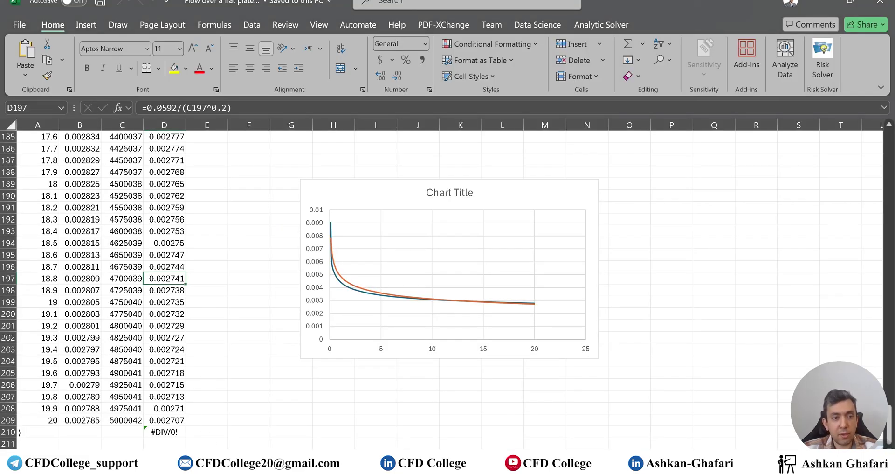
pyautogui.hotkey('ctrl', 'pagedown')
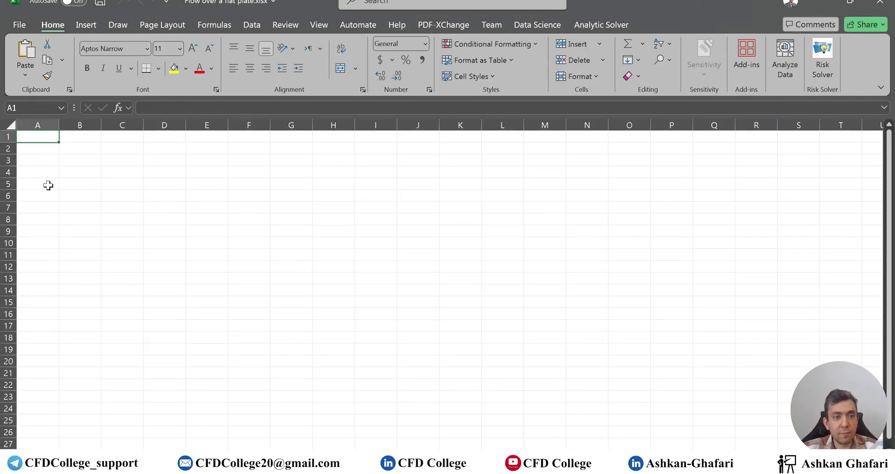
pyautogui.hotkey('ctrl', 'pageup')
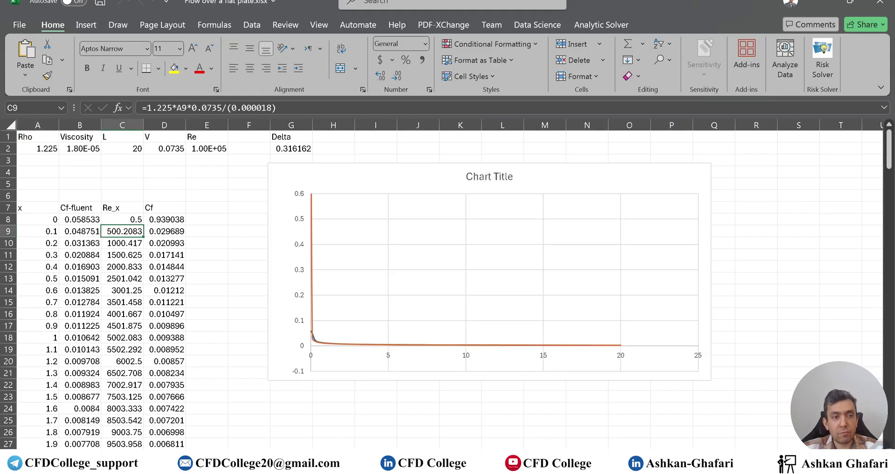
pyautogui.hotkey('ctrl', 'pageup')
pyautogui.scroll(20, 231, 226)
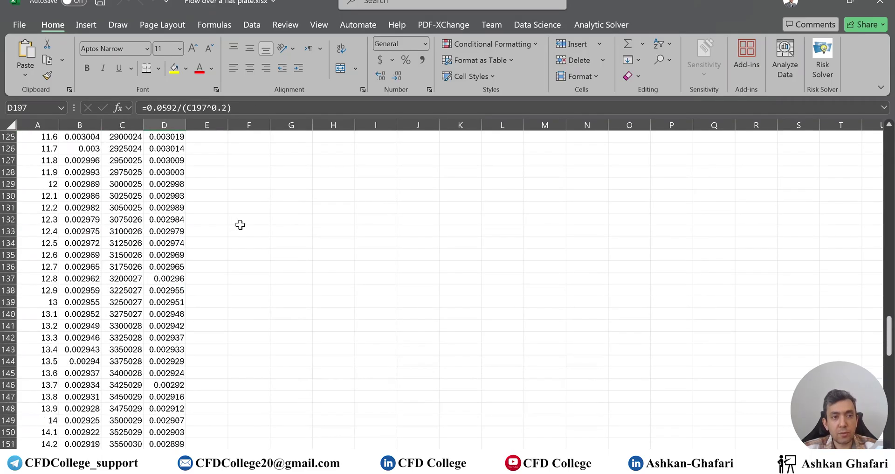
pyautogui.scroll(20, 241, 227)
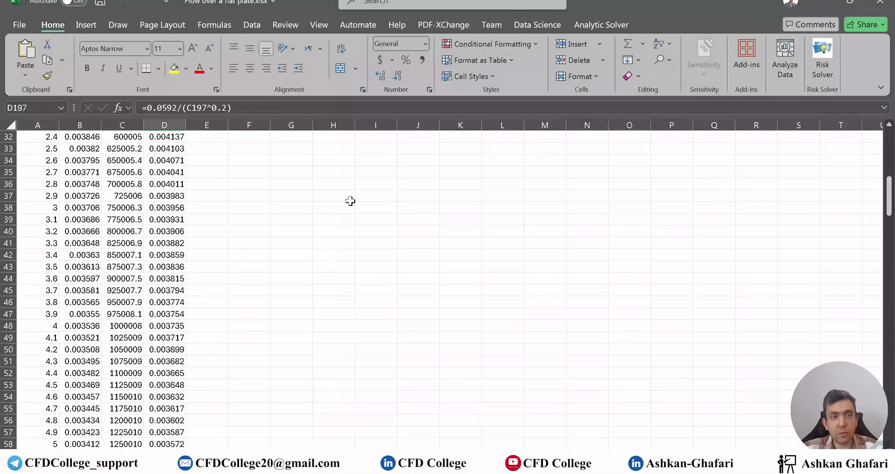
pyautogui.scroll(2, 353, 199)
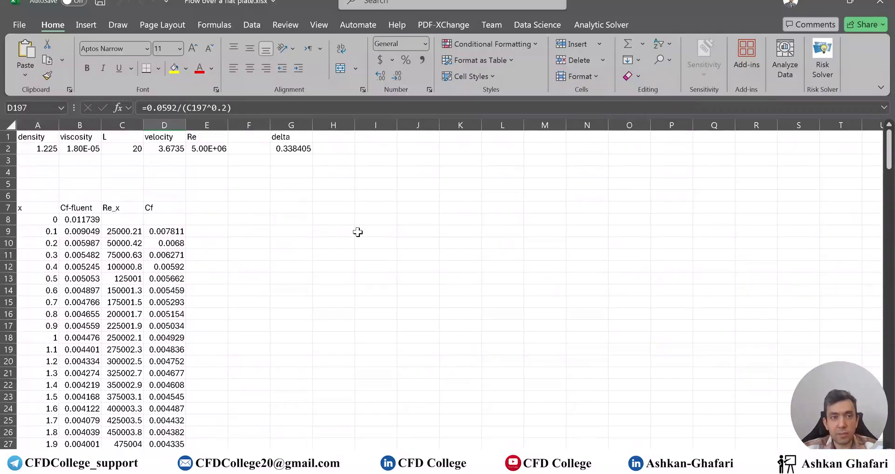
pyautogui.click(387, 218)
pyautogui.click(386, 173)
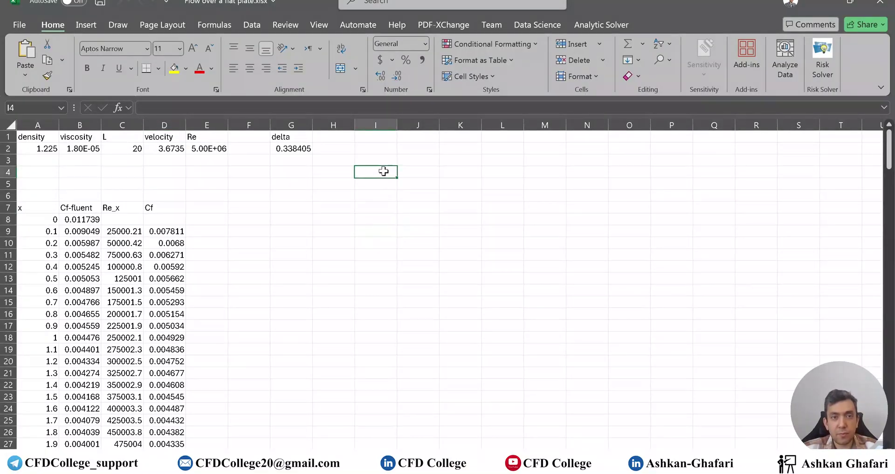
pyautogui.hotkey('ctrl', 'v')
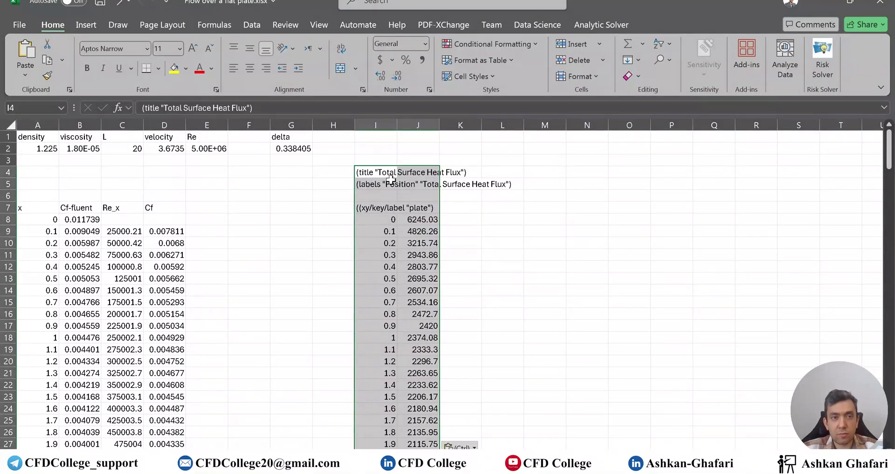
# Step: Clear the pasted title and labels lines in I4:K5 and replace the header in I7 with the x header from A7
pyautogui.moveTo(368, 172); pyautogui.dragTo(478, 188)
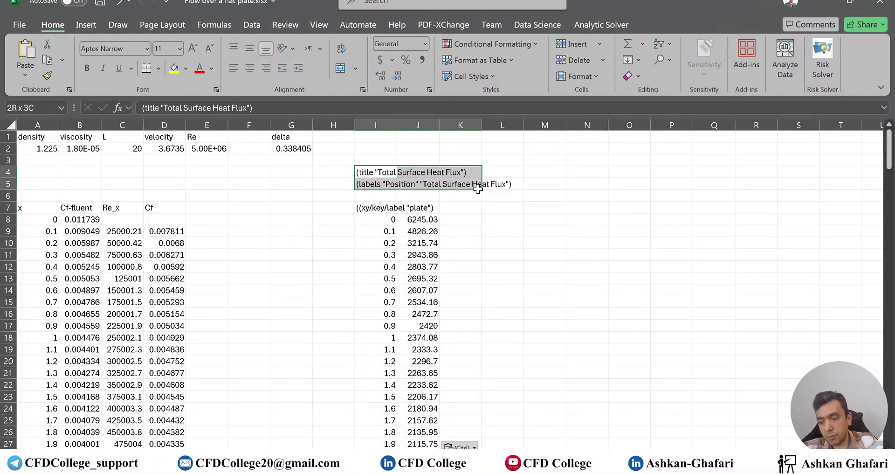
pyautogui.press('Delete')
pyautogui.click(43, 212)
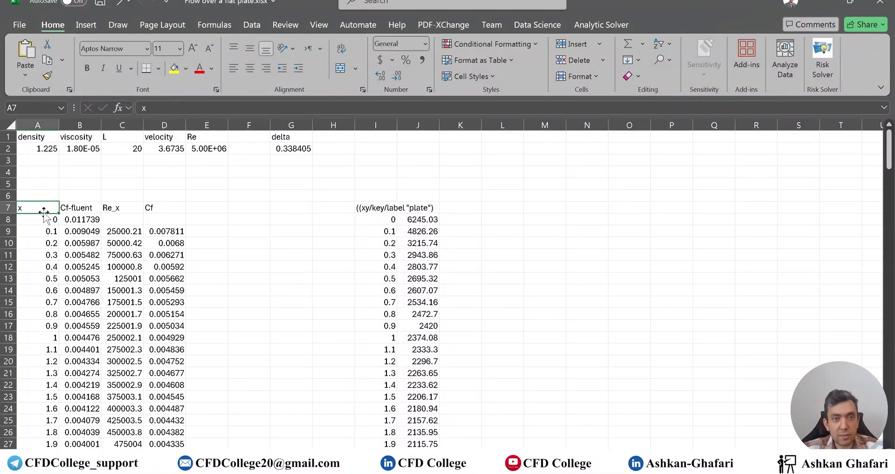
pyautogui.hotkey('ctrl', 'c')
pyautogui.click(378, 207)
pyautogui.hotkey('ctrl', 'v')
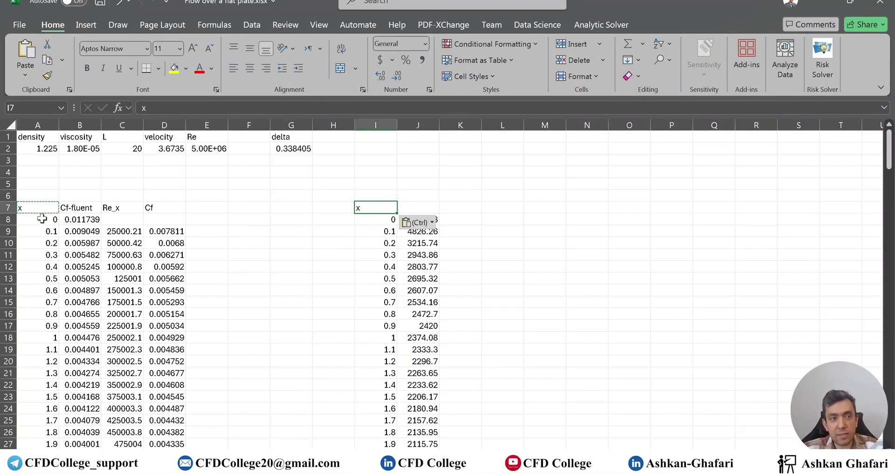
pyautogui.click(292, 232)
# Step: Enter "heat flux" as the column header in J7
pyautogui.click(414, 207)
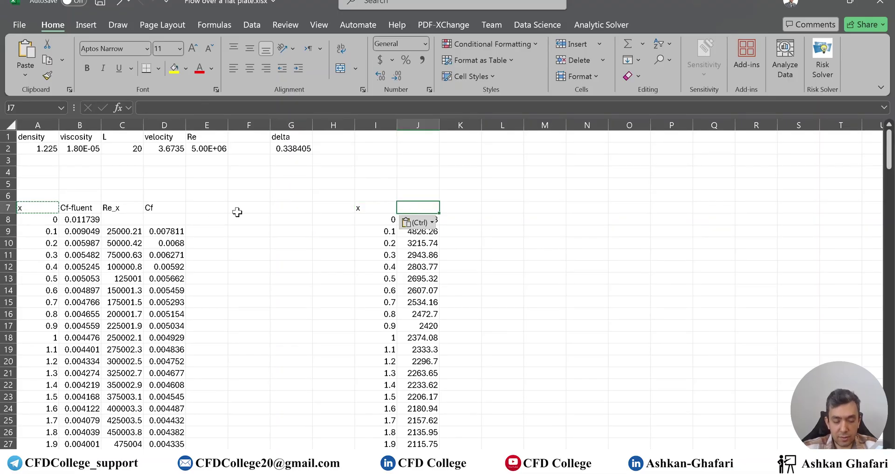
pyautogui.write('q')
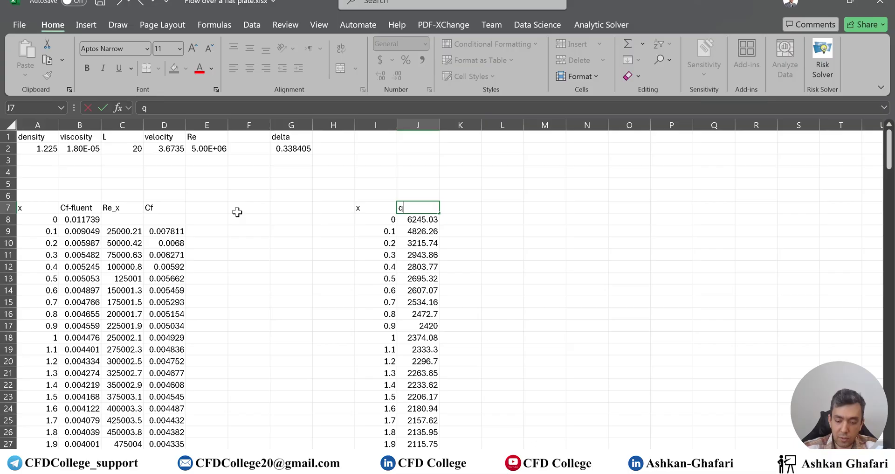
pyautogui.press('BackSpace')
pyautogui.write('heat flux')
pyautogui.press('Tab')
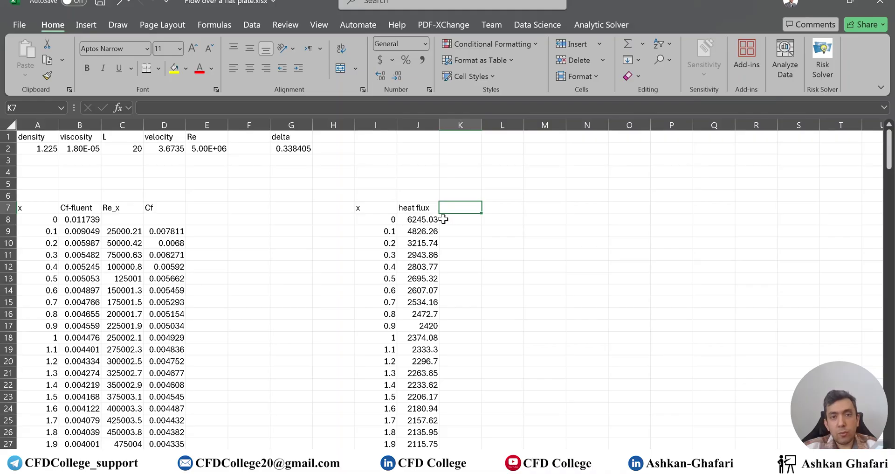
# Step: Add the column header Tw in K7 and enter 500 beneath it in K8
pyautogui.write('Tw')
pyautogui.press('Return')
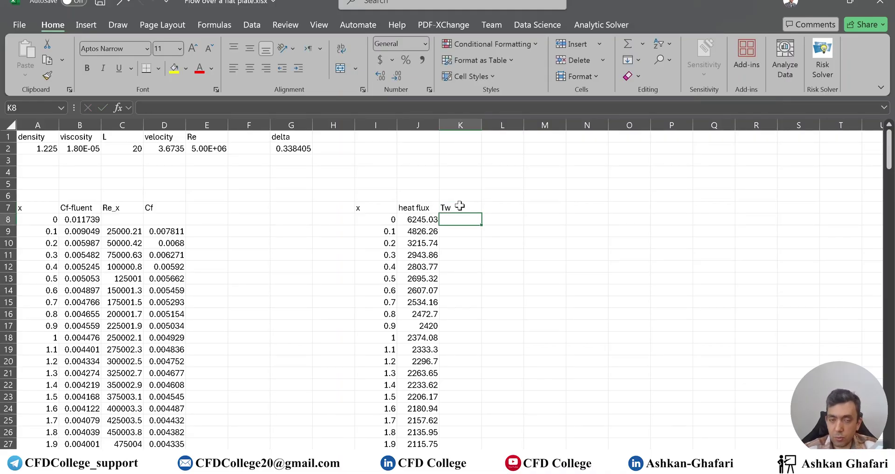
pyautogui.write('500')
pyautogui.press('Return')
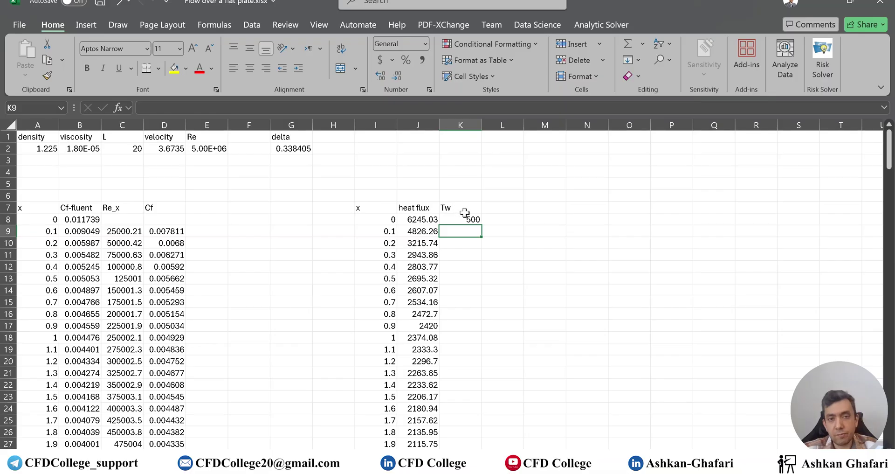
# Step: Fill the 500 in K8 down the Tw column and enter the header T ref in L7
pyautogui.click(467, 218)
pyautogui.doubleClick(481, 225)
pyautogui.click(506, 206)
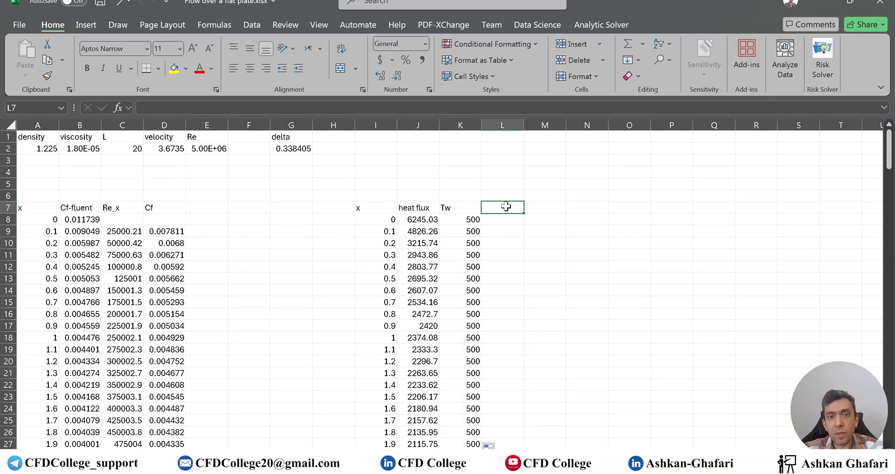
pyautogui.write('T ref')
pyautogui.press('Return')
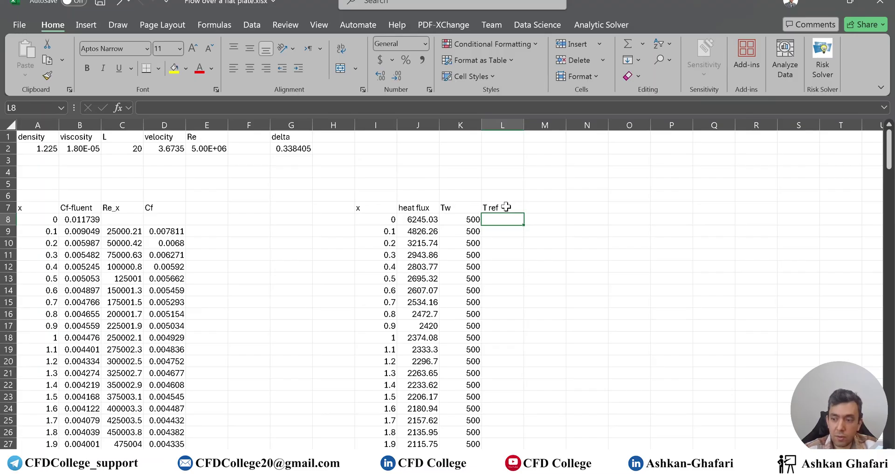
# Step: Enter 300 in L8 and fill it down the T ref column for all x rows
pyautogui.write('300')
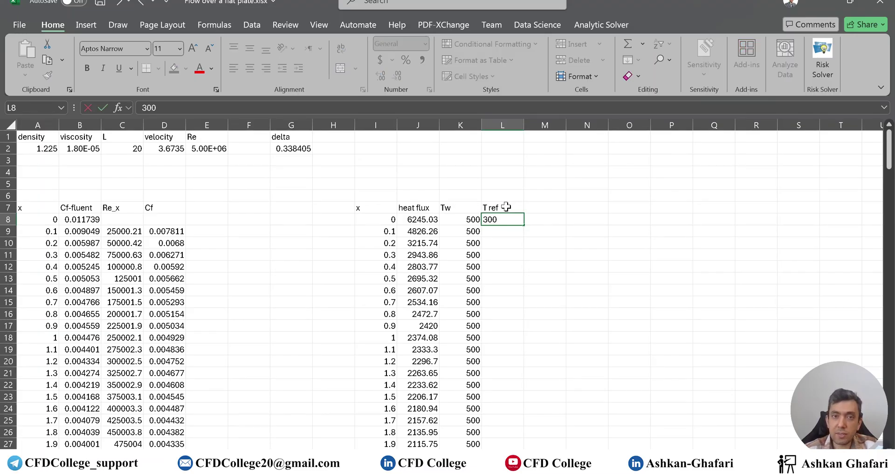
pyautogui.press('Return')
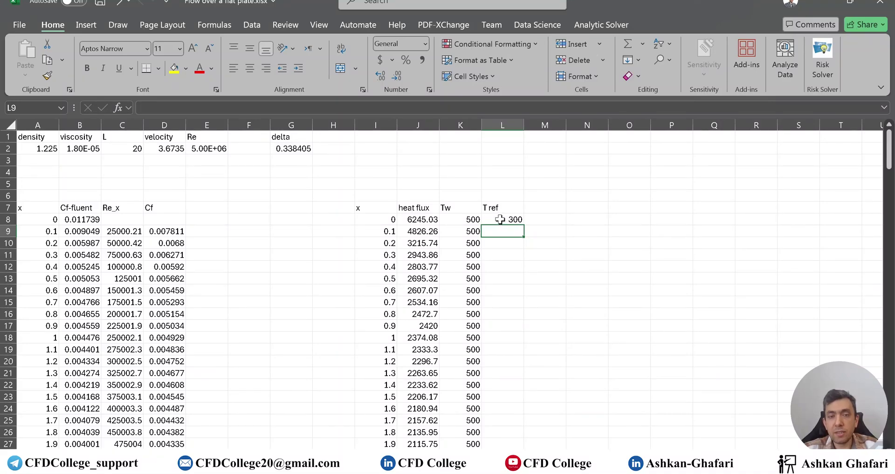
pyautogui.click(504, 218)
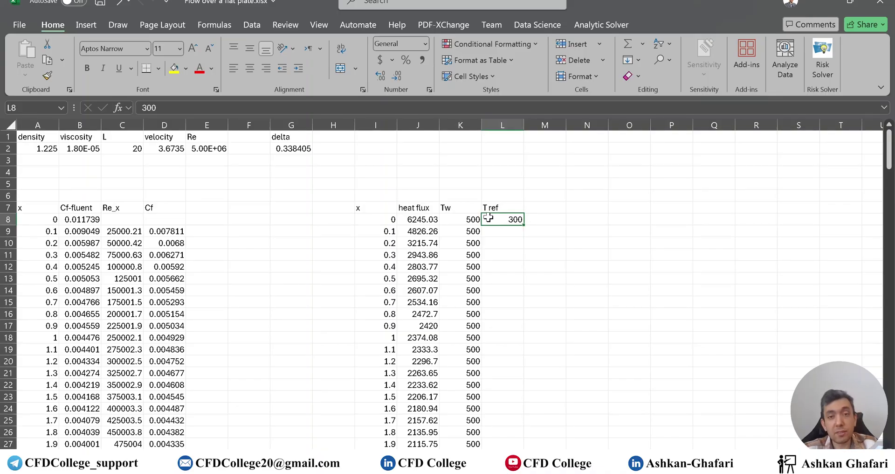
pyautogui.doubleClick(524, 225)
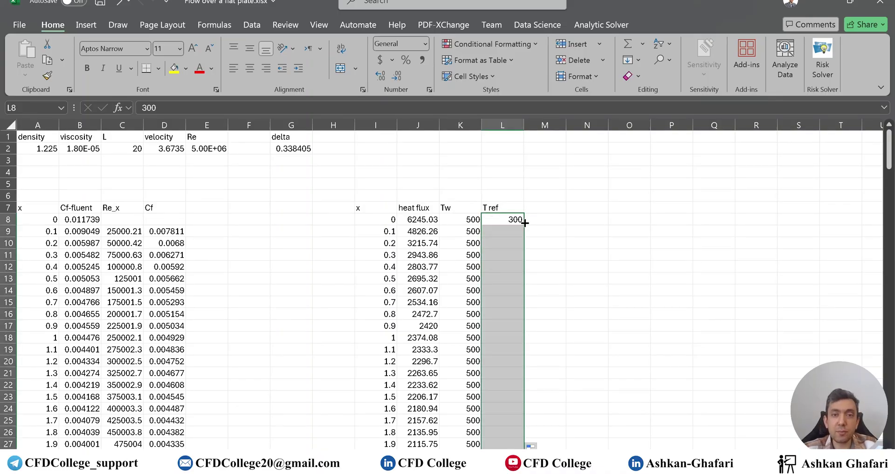
# Step: Add the column header kf in M7 with 0.0242 beneath it and fill the value down the column
pyautogui.click(549, 207)
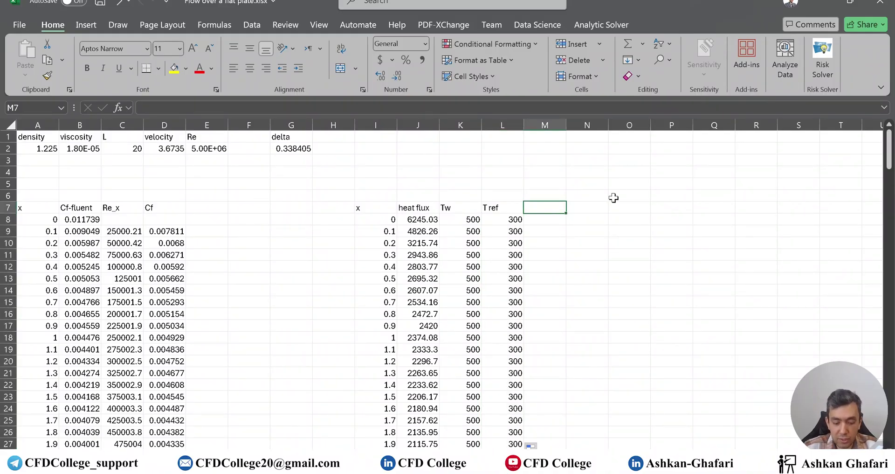
pyautogui.write('kf')
pyautogui.press('Return')
pyautogui.write('0.0242')
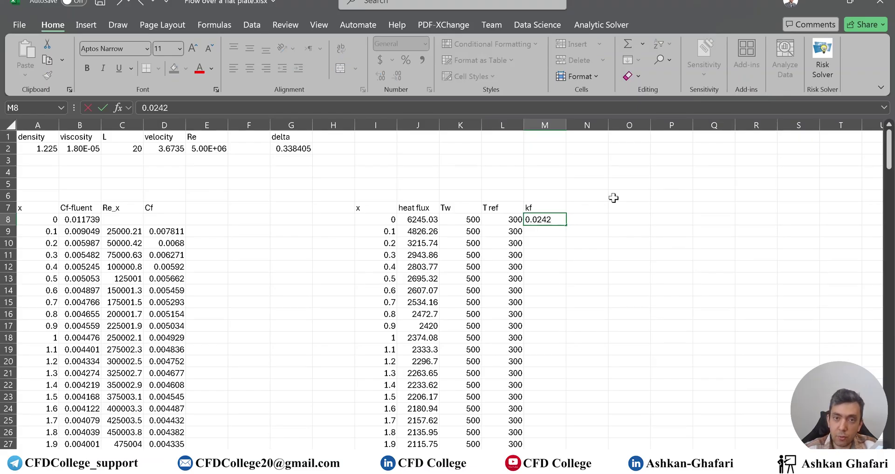
pyautogui.click(570, 241)
pyautogui.click(562, 223)
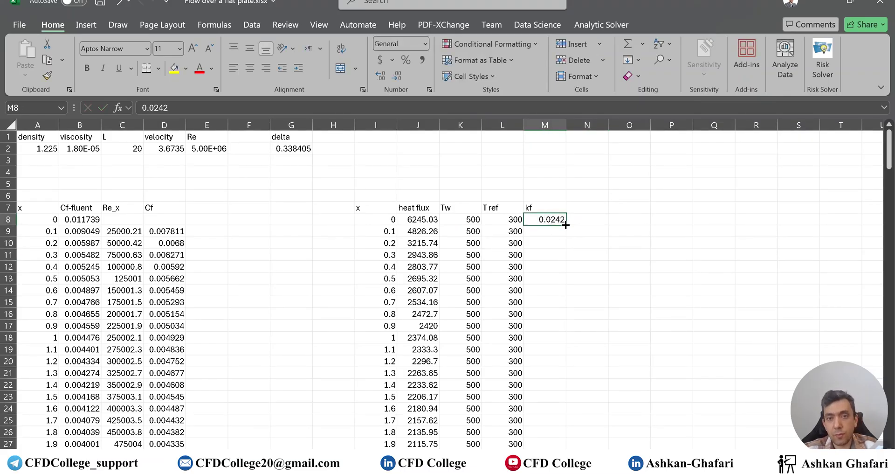
pyautogui.doubleClick(566, 225)
# Step: Enter "Nu-fluent" as the column header in N7
pyautogui.click(589, 206)
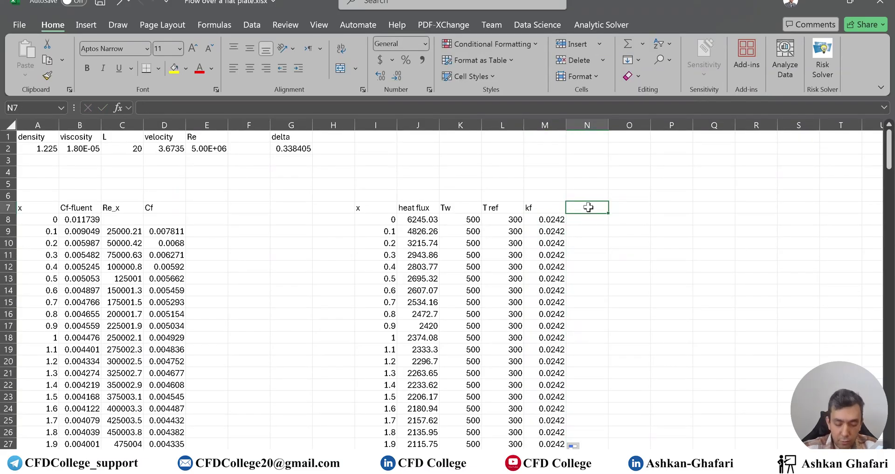
pyautogui.write('Nu')
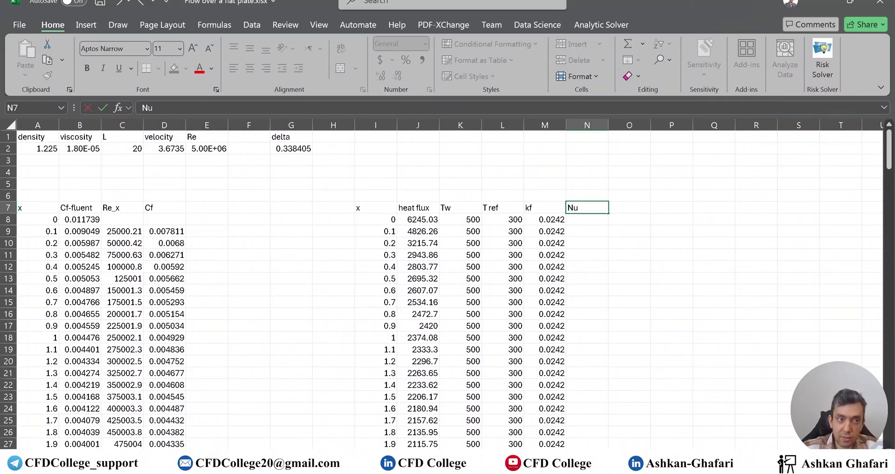
pyautogui.write('-fluent')
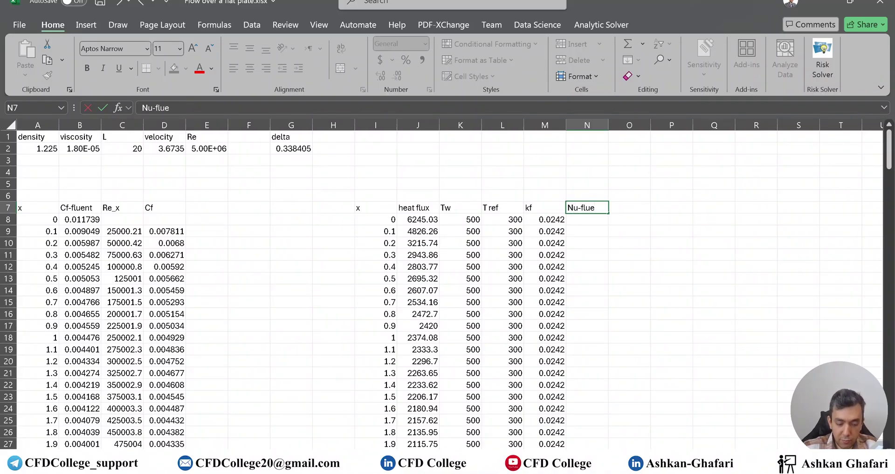
pyautogui.press('Return')
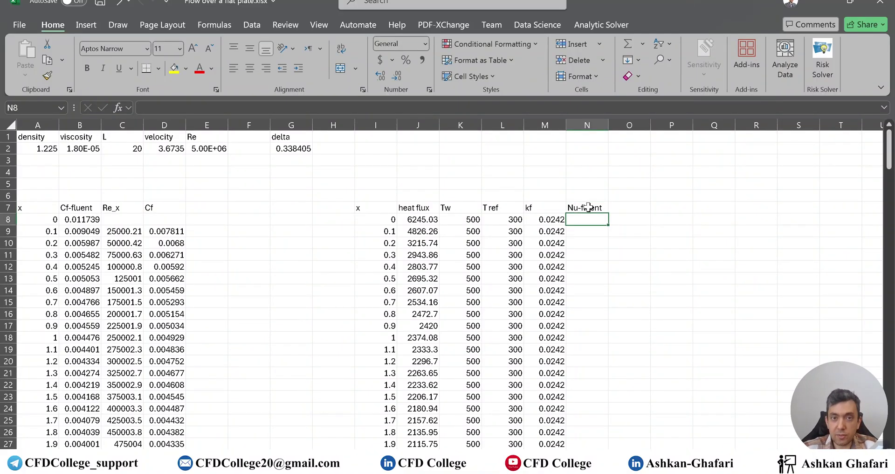
pyautogui.click(366, 221)
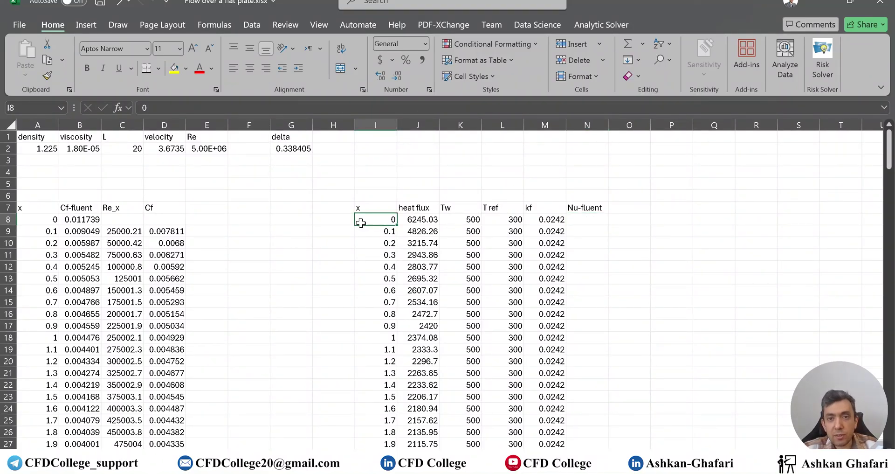
# Step: Enter the local Nusselt formula =J9*I9/(M9*(K9-L9)) in N9, checking it against the Nusselt Number Calculation slide
pyautogui.click(589, 231)
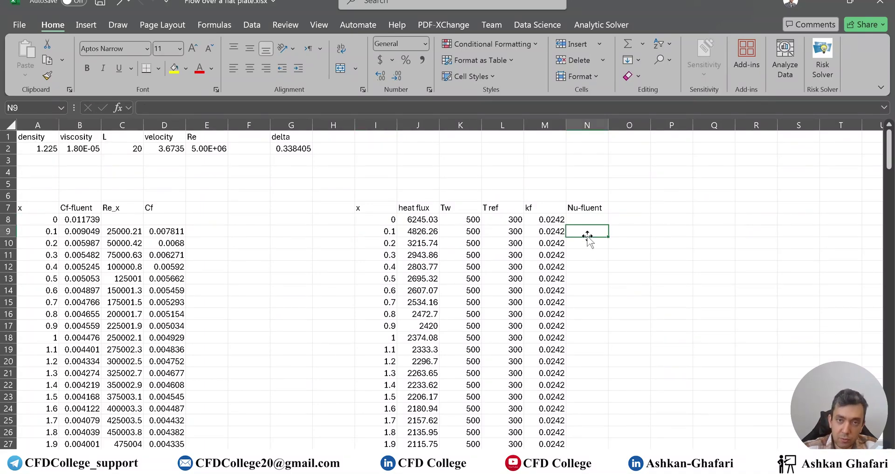
pyautogui.write('=')
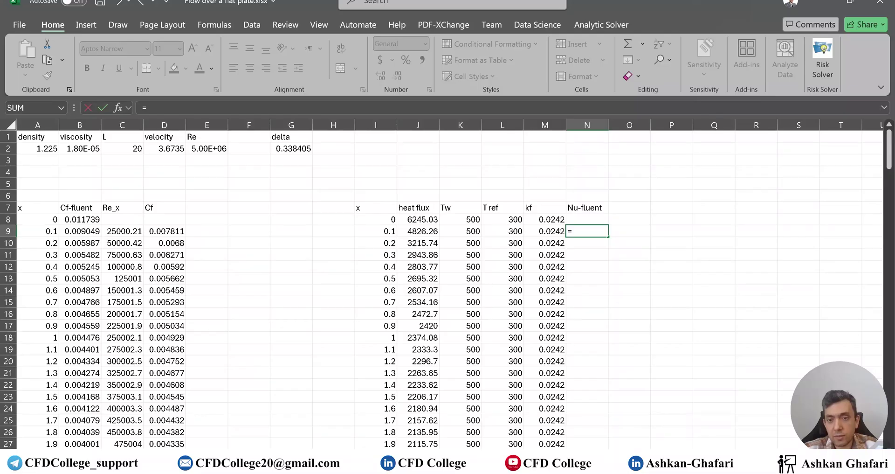
pyautogui.hotkey('alt', 'Tab')
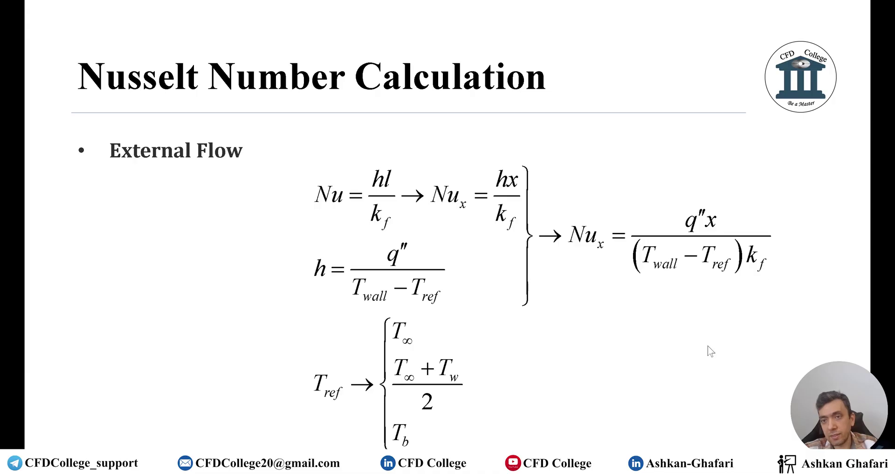
pyautogui.hotkey('alt', 'Tab')
pyautogui.click(426, 231)
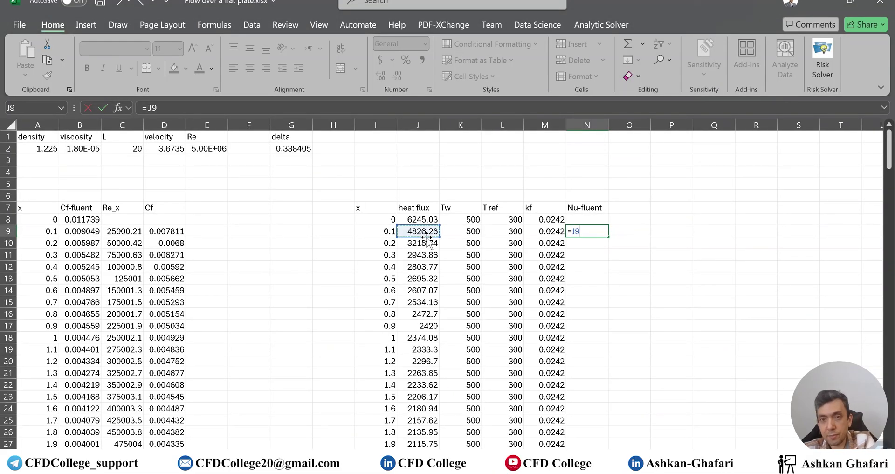
pyautogui.write('*')
pyautogui.click(382, 231)
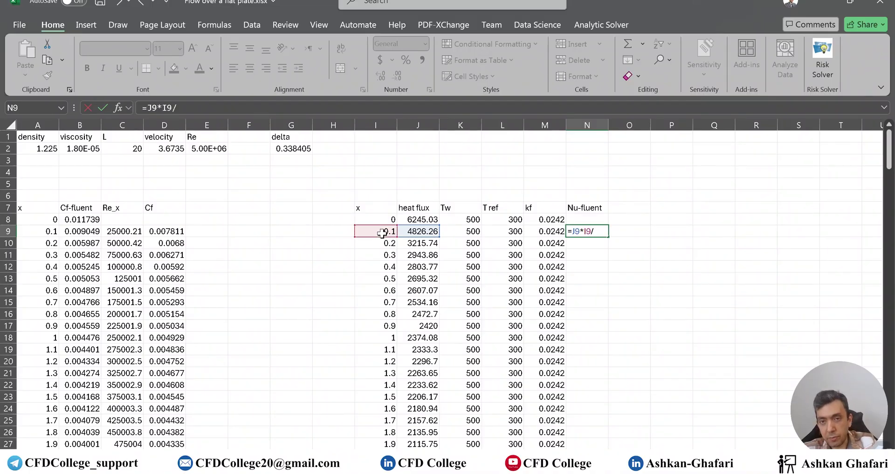
pyautogui.write('/(')
pyautogui.click(536, 231)
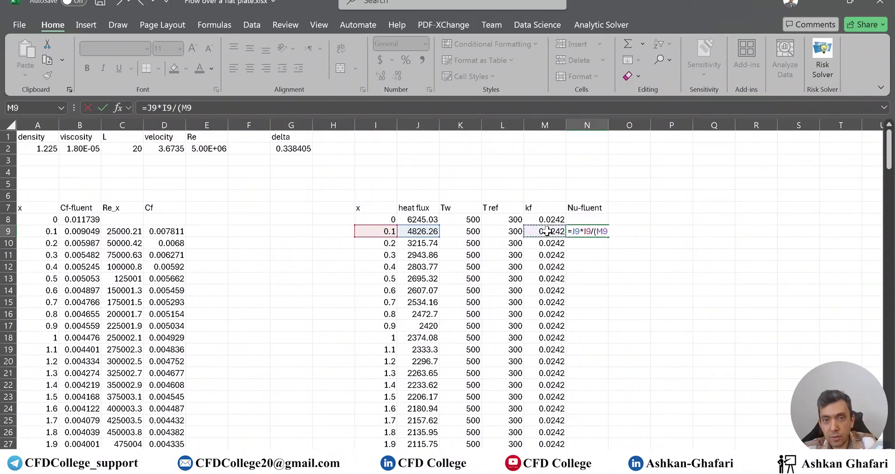
pyautogui.write('*')
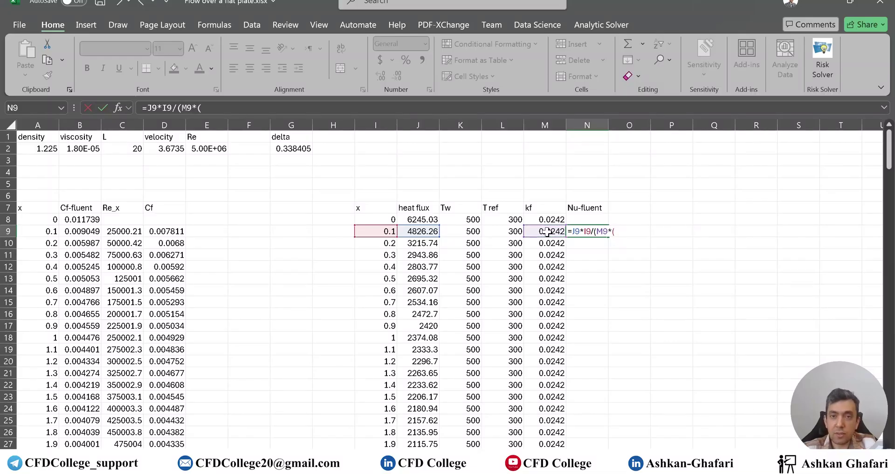
pyautogui.write('(')
pyautogui.click(460, 231)
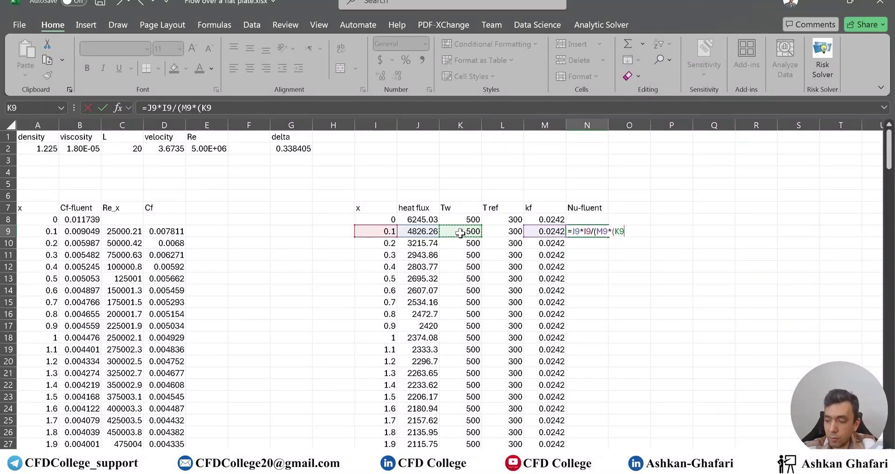
pyautogui.write('-')
pyautogui.click(508, 230)
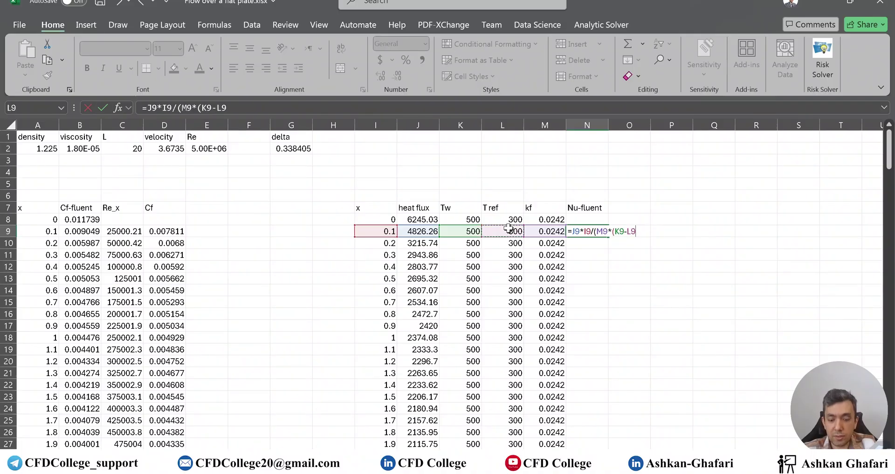
pyautogui.write('))')
pyautogui.press('Return')
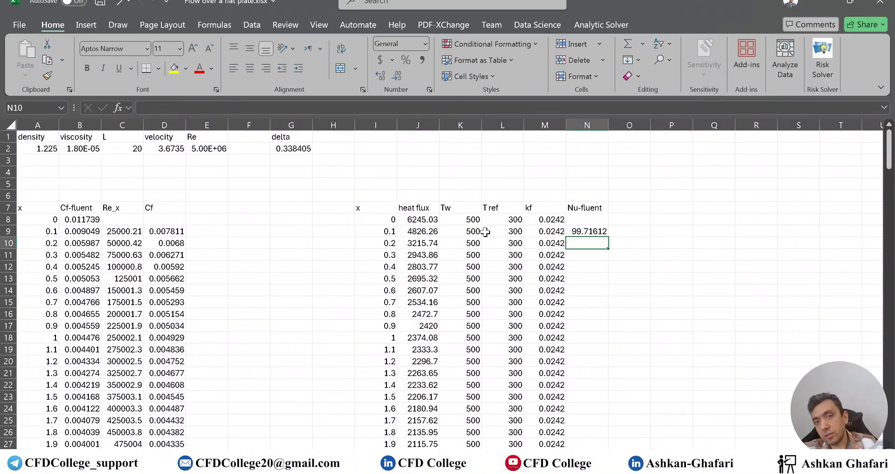
# Step: Fill the formula in N9 down the Nu-fluent column to the last x row
pyautogui.click(596, 232)
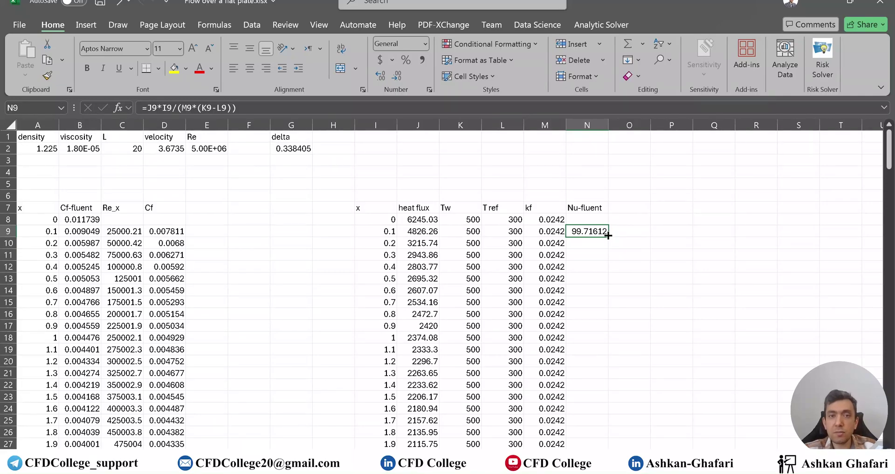
pyautogui.doubleClick(609, 236)
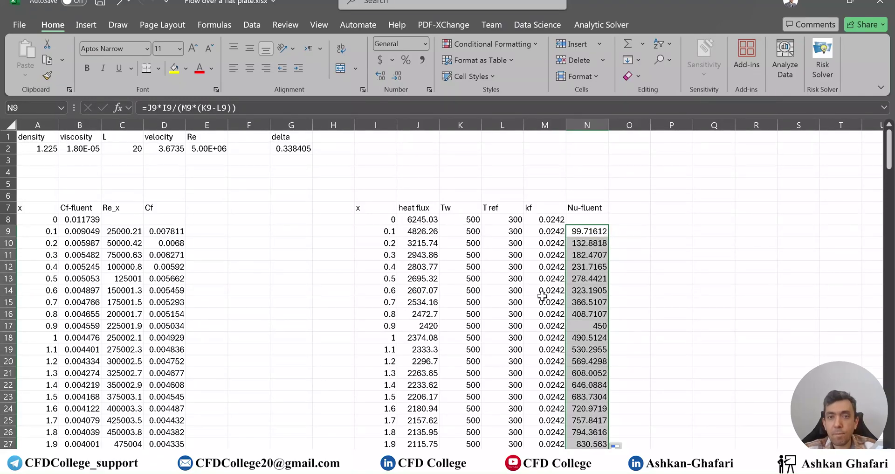
pyautogui.scroll(-16, 572, 282)
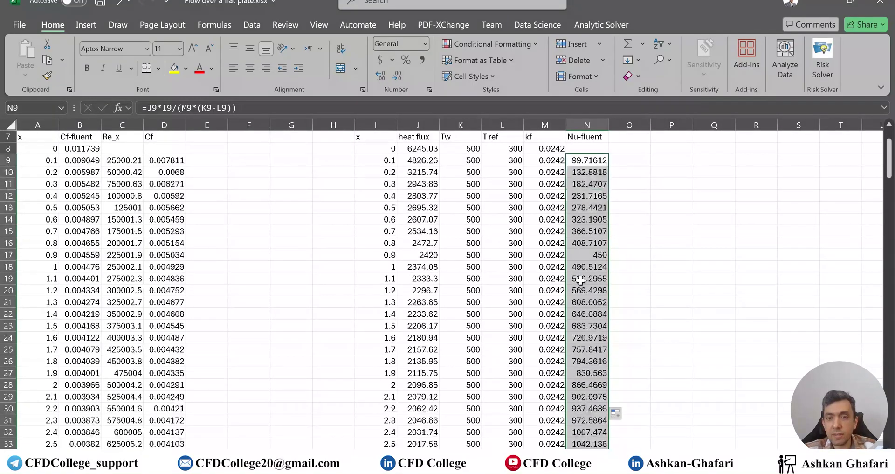
# Step: Move the skin friction chart near the end of the data over columns A to G and title it Cf
pyautogui.moveTo(890, 221); pyautogui.dragTo(890, 419)
pyautogui.moveTo(529, 244); pyautogui.dragTo(256, 262)
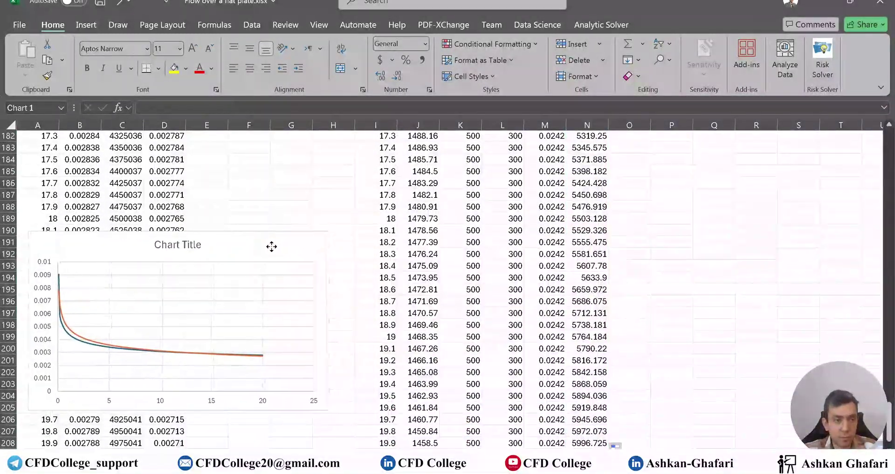
pyautogui.click(192, 247)
pyautogui.tripleClick(189, 246)
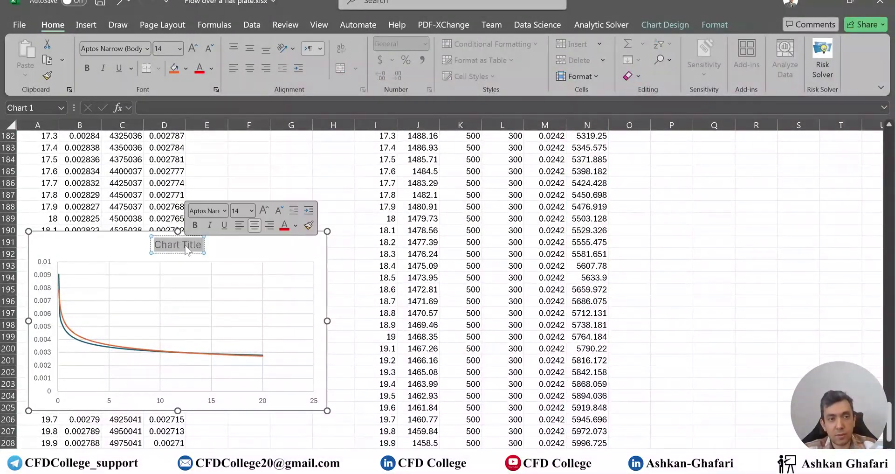
pyautogui.write('Cf')
pyautogui.click(249, 218)
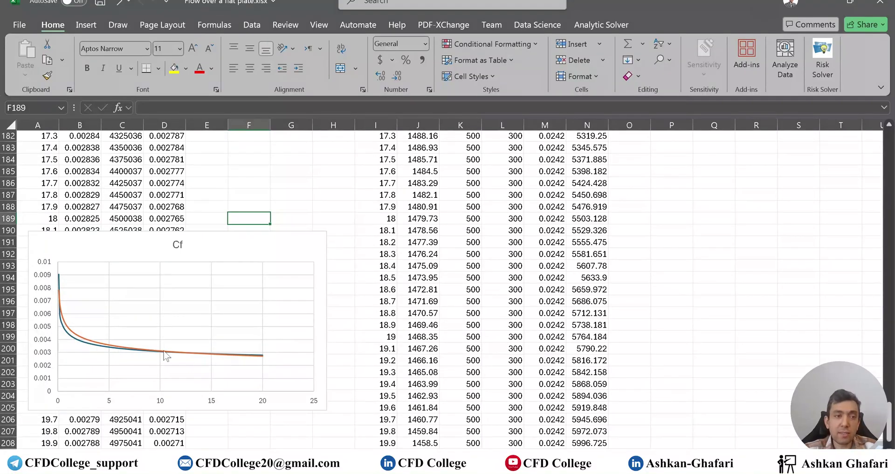
pyautogui.moveTo(166, 356)
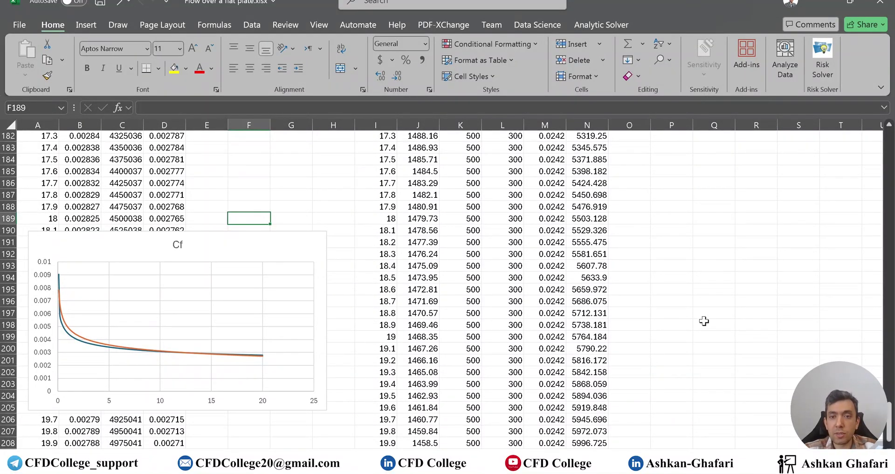
# Step: Clear the leftover cells H210:O210 beneath the heat flux table
pyautogui.scroll(-4, 590, 373)
pyautogui.moveTo(345, 325); pyautogui.dragTo(617, 320)
pyautogui.press('Delete')
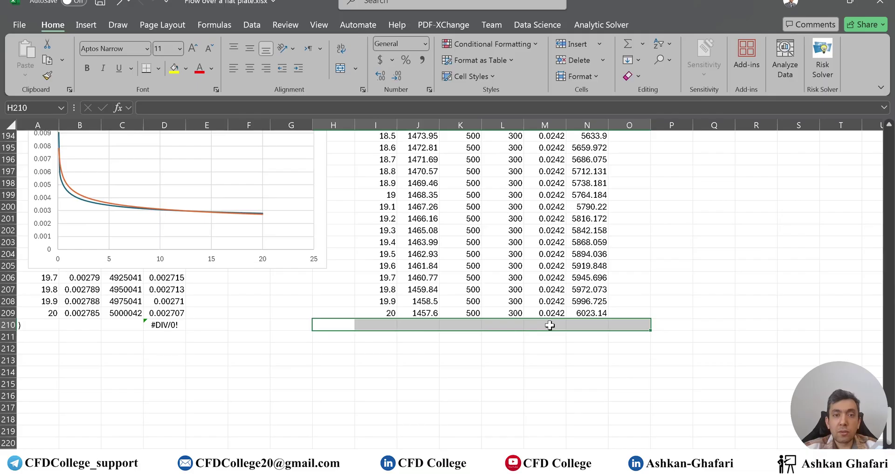
# Step: Review the Nu-fluent column, then switch to the slides and examine the Turbulent Flow slide's local Nusselt number correlations
pyautogui.scroll(20, 551, 325)
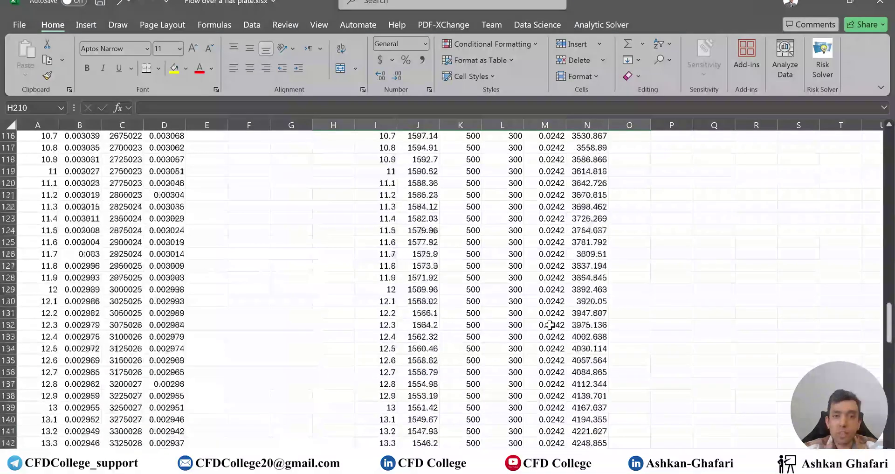
pyautogui.scroll(20, 551, 325)
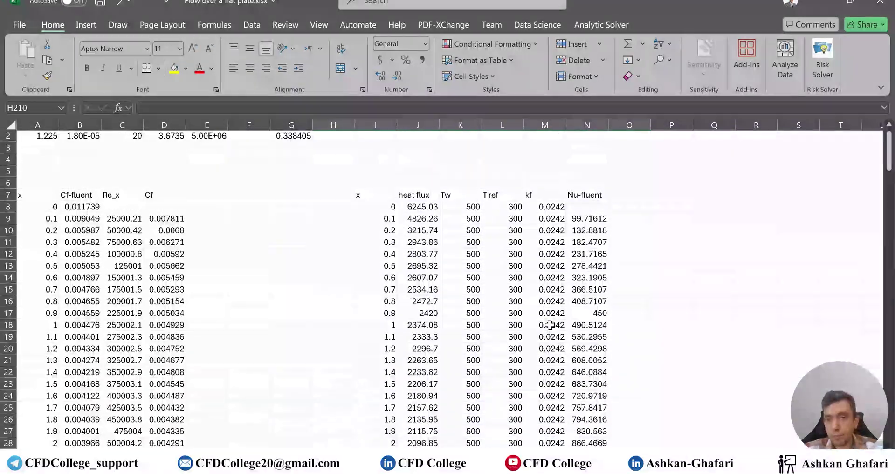
pyautogui.scroll(1, 700, 360)
pyautogui.scroll(-20, 606, 357)
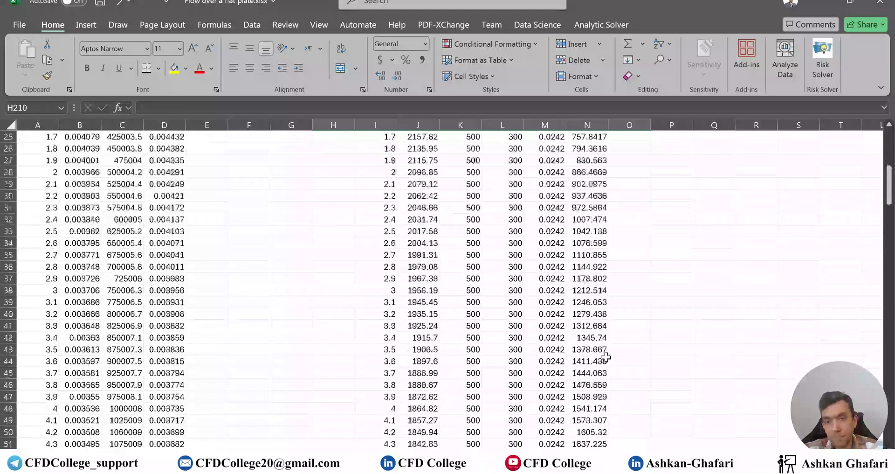
pyautogui.scroll(20, 732, 294)
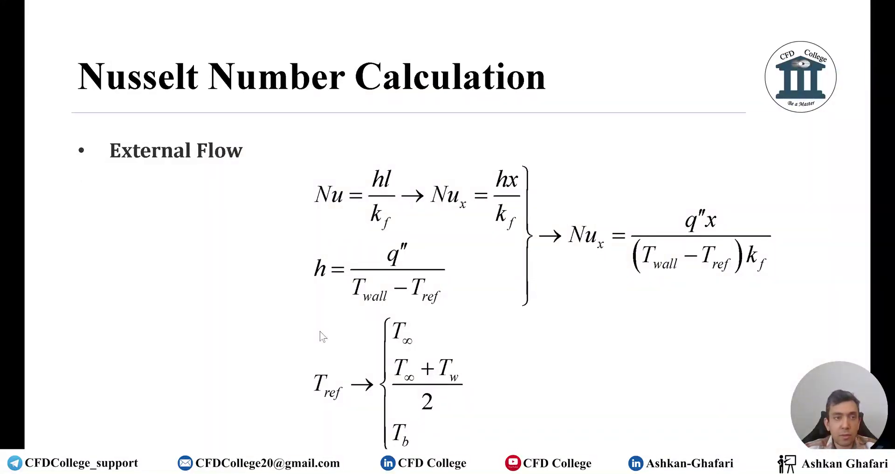
pyautogui.press('Right')
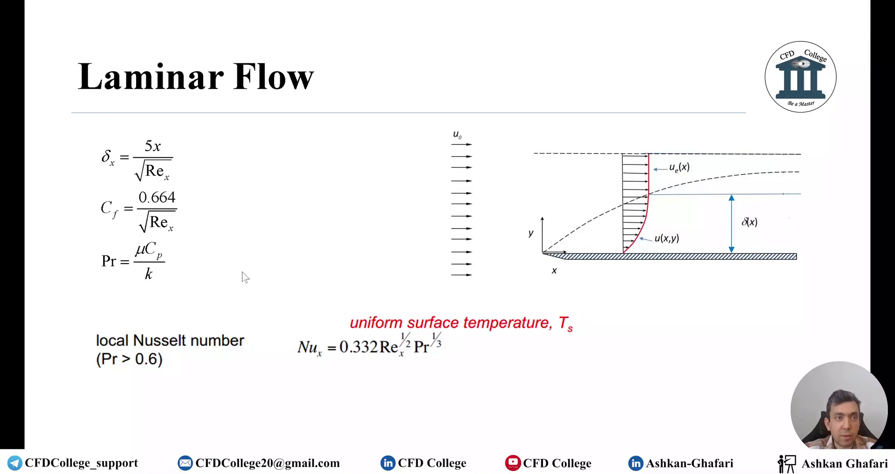
pyautogui.press('Right')
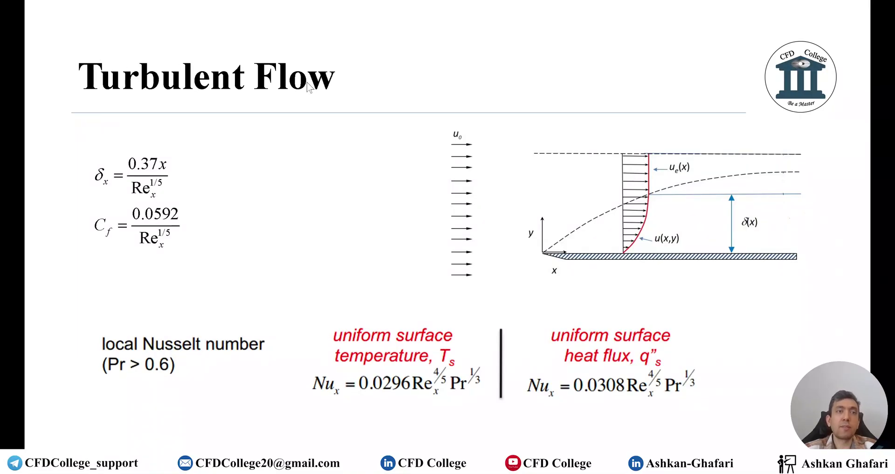